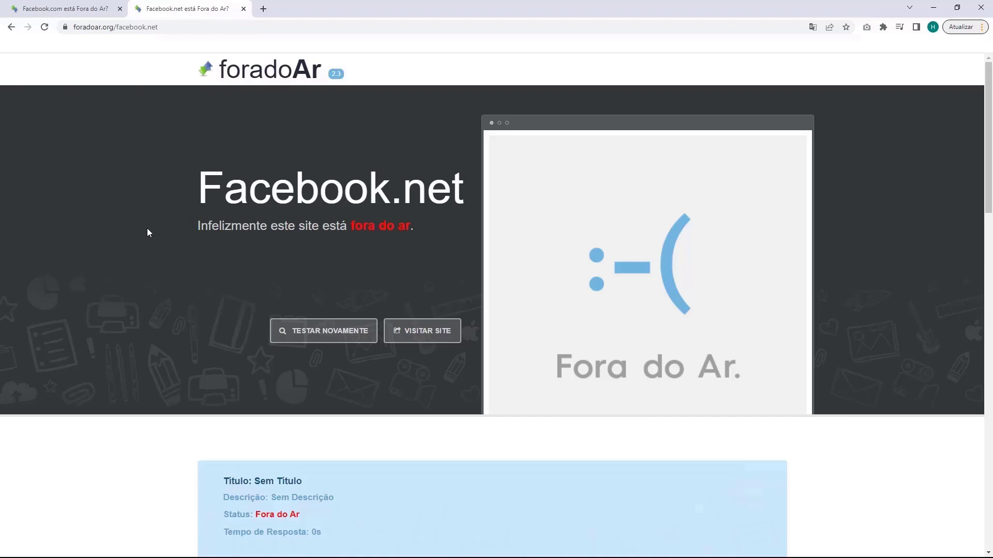
# Switch back to the foradoar.org availability result for Facebook.com
pyautogui.click(82, 13)
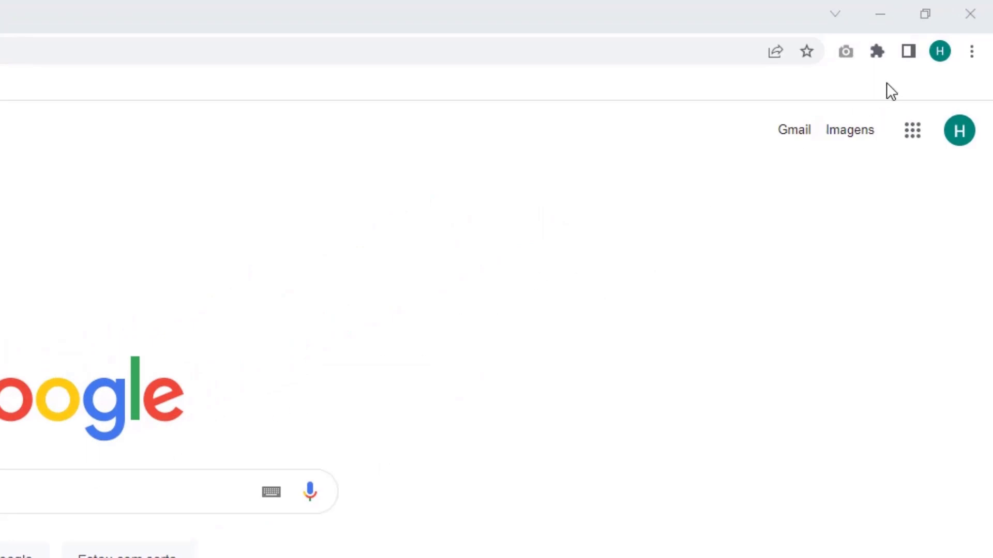
# Remove the last hour's cookies, site data and cached images and files from the browser, excluding the browsing history
pyautogui.click(971, 52)
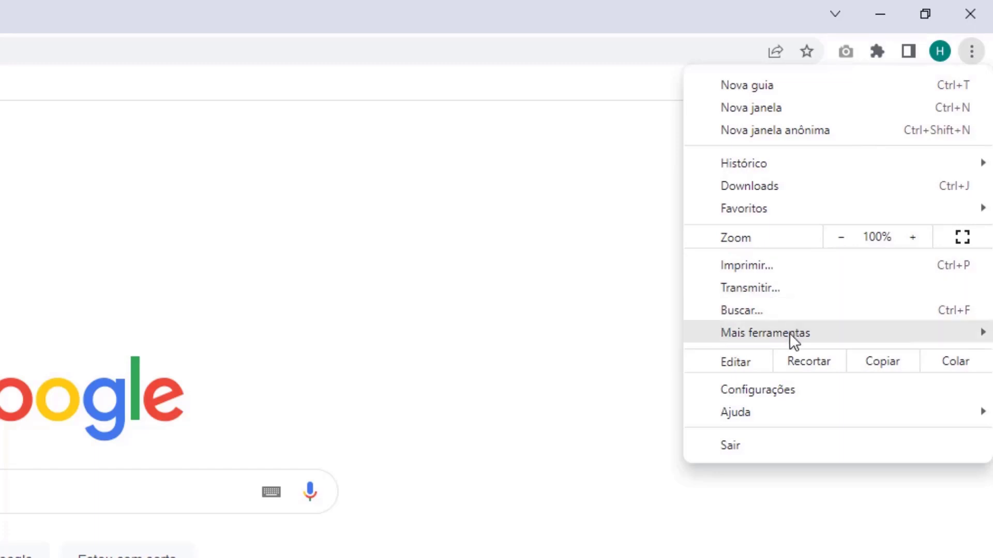
pyautogui.moveTo(757, 336)
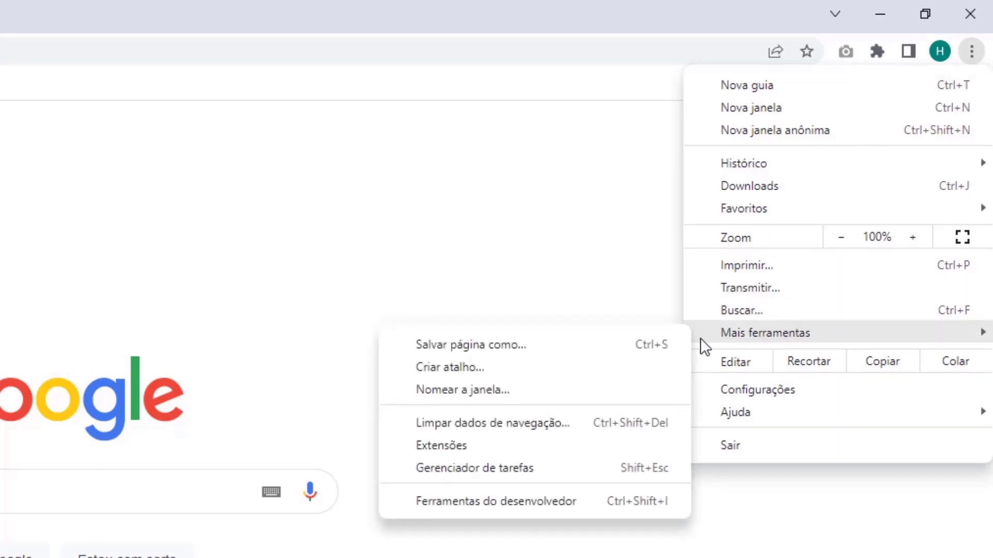
pyautogui.click(483, 423)
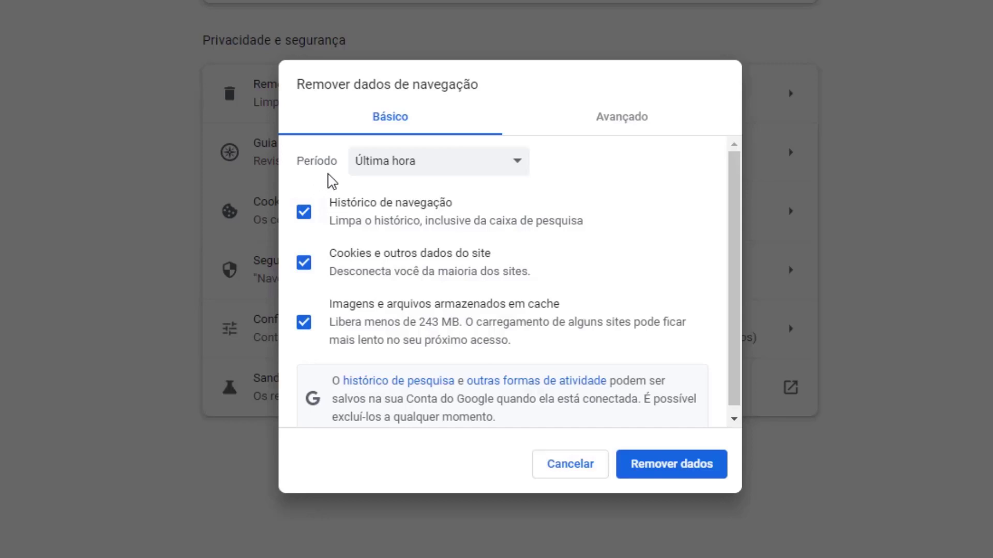
pyautogui.click(393, 171)
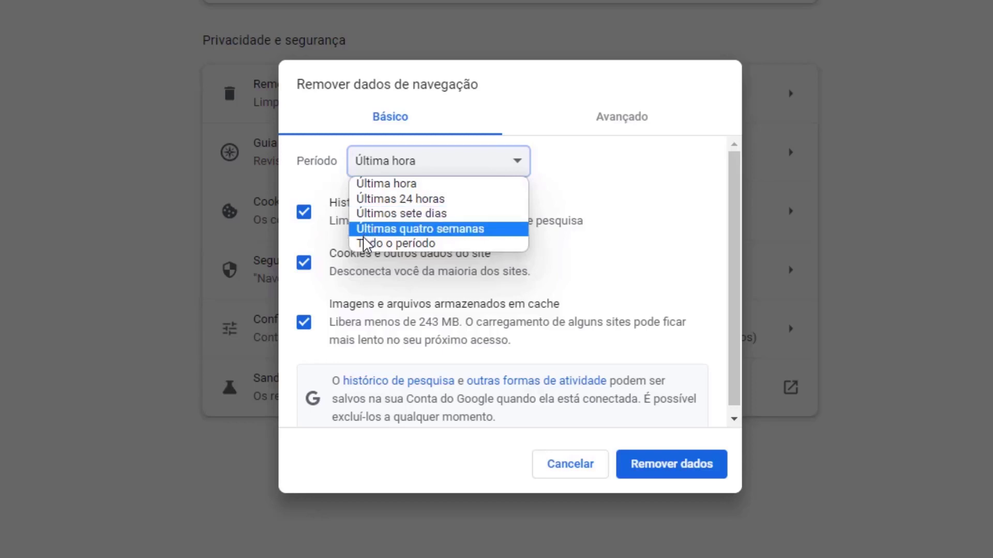
pyautogui.click(362, 185)
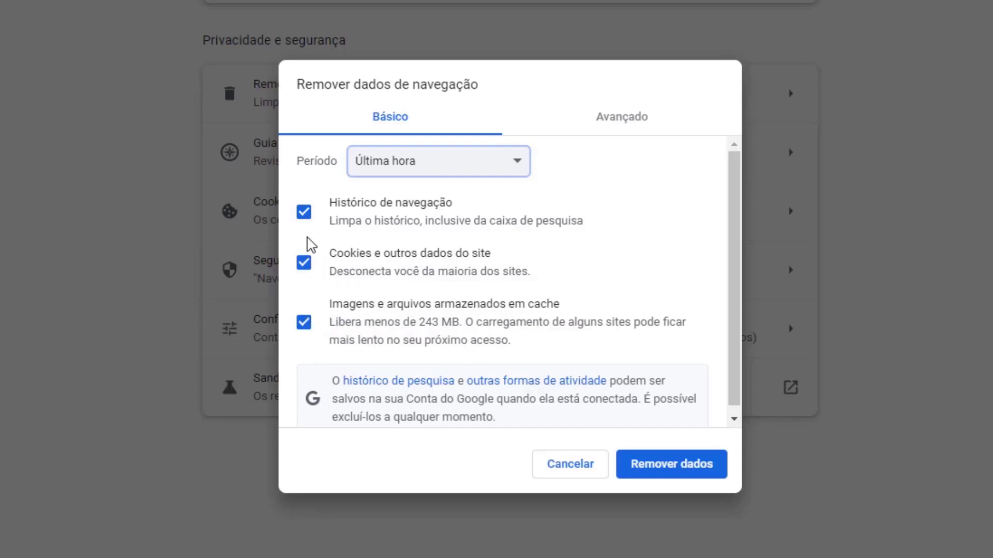
pyautogui.click(305, 219)
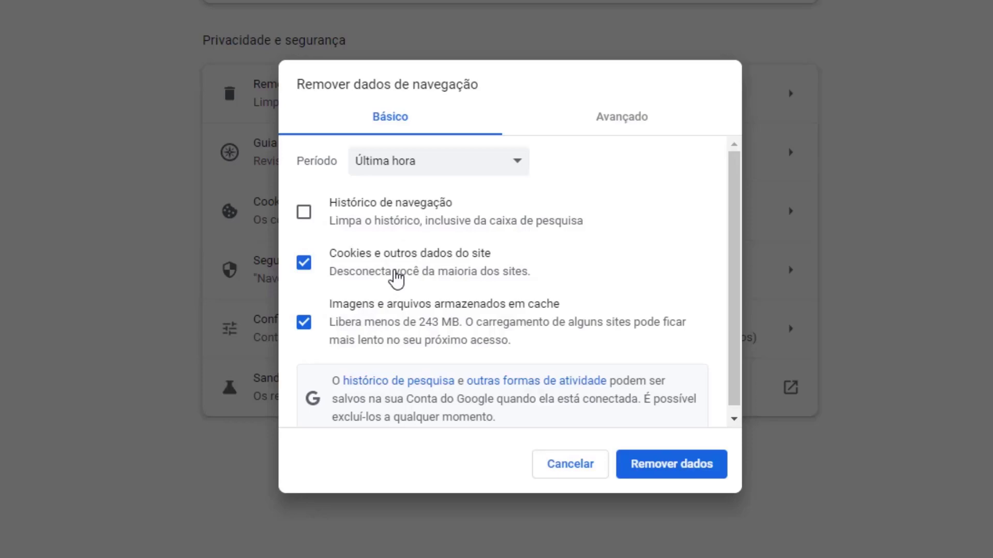
pyautogui.click(667, 469)
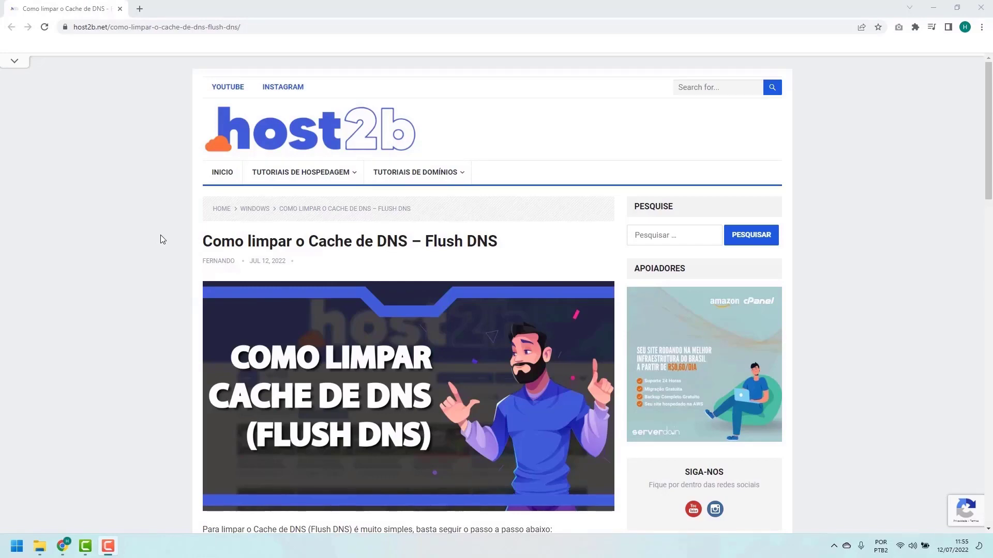
# Read the Flush DNS instructions in the article, and open the Windows Command Prompt as administrator
pyautogui.scroll(-2, 166, 235)
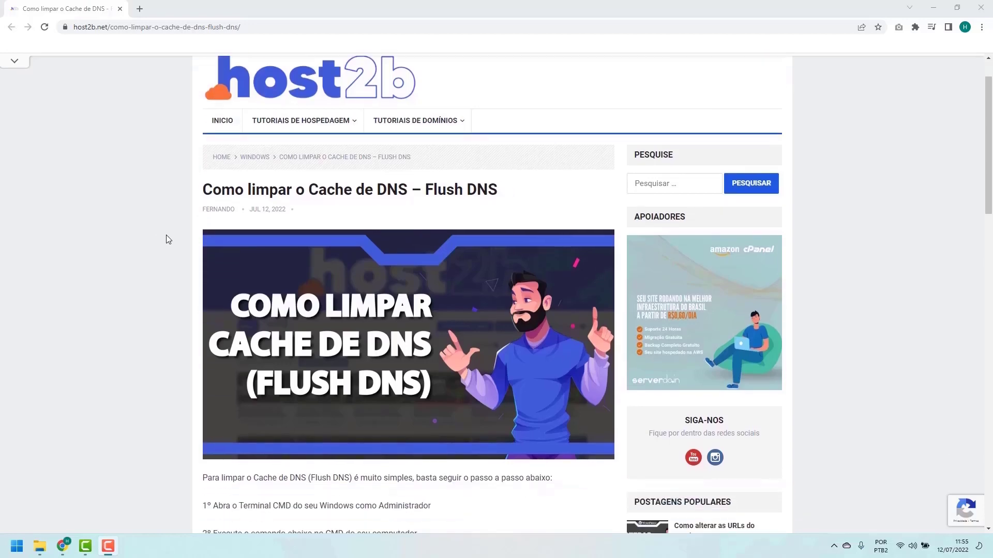
pyautogui.scroll(-4, 166, 235)
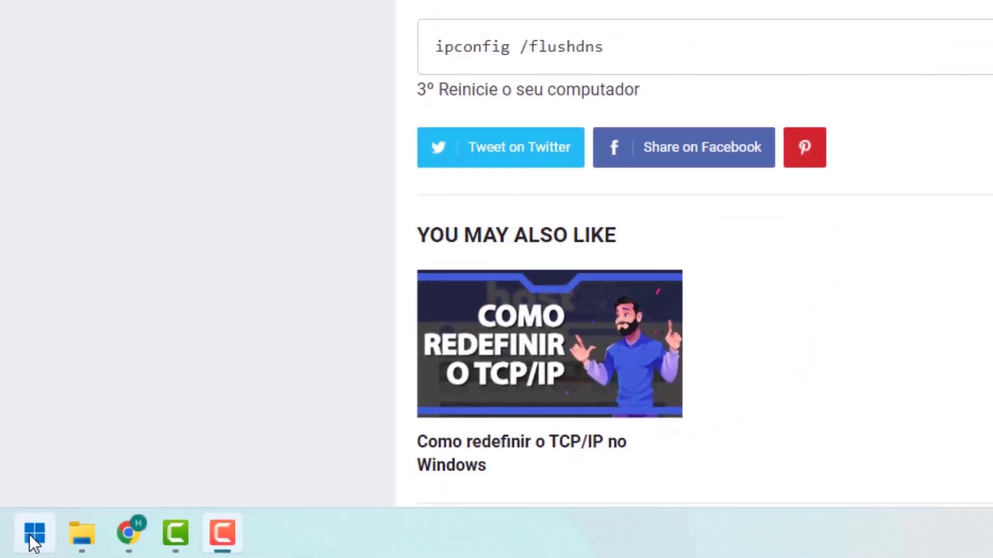
pyautogui.click(42, 532)
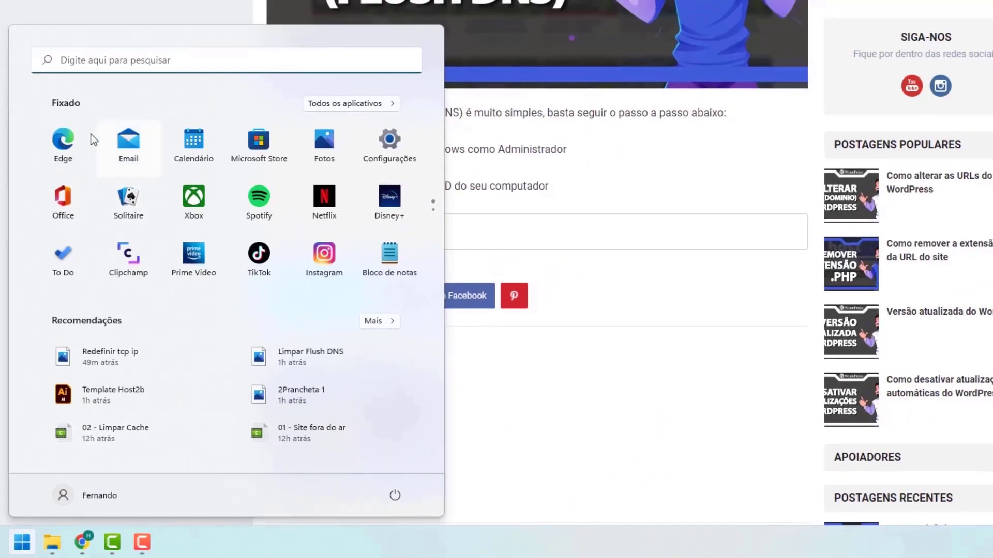
pyautogui.click(76, 63)
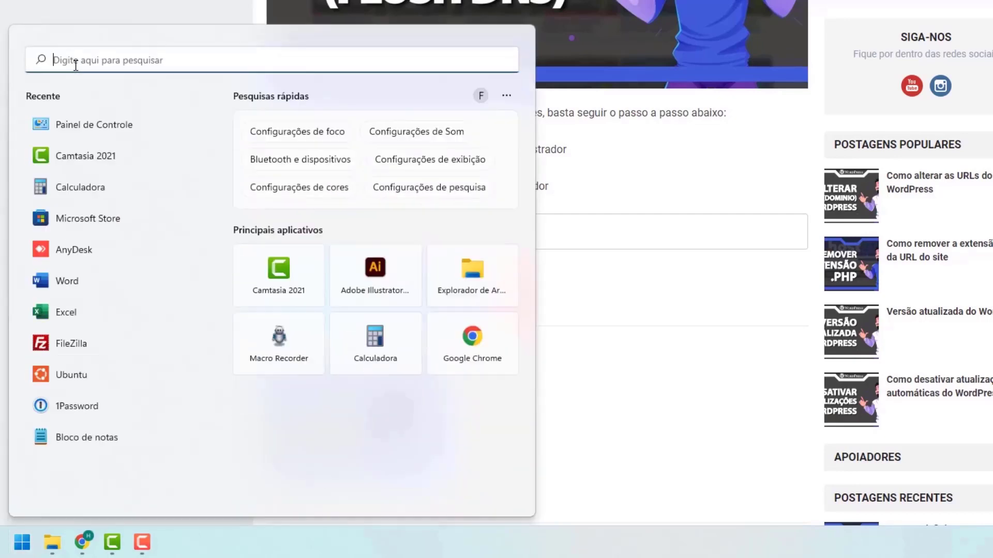
pyautogui.write('cmd')
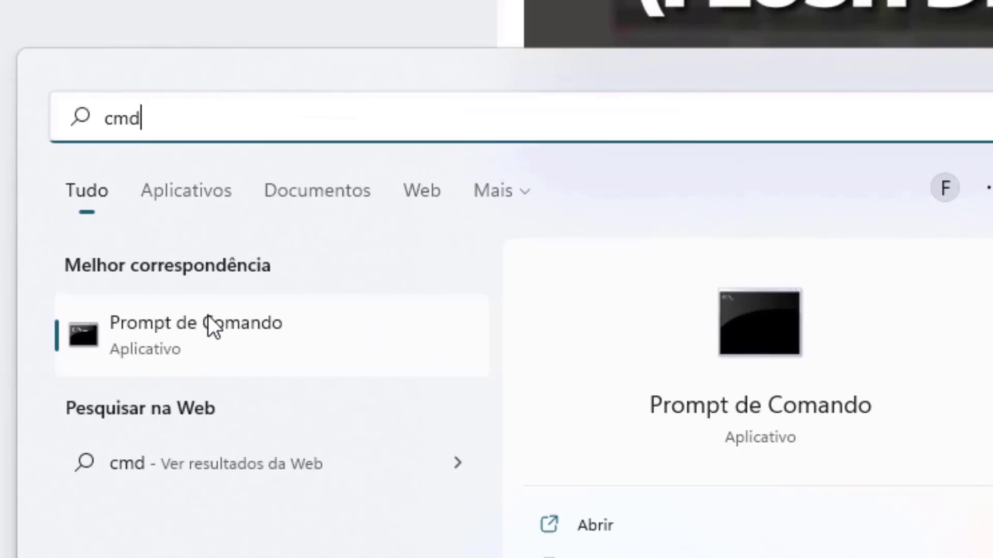
pyautogui.rightClick(157, 336)
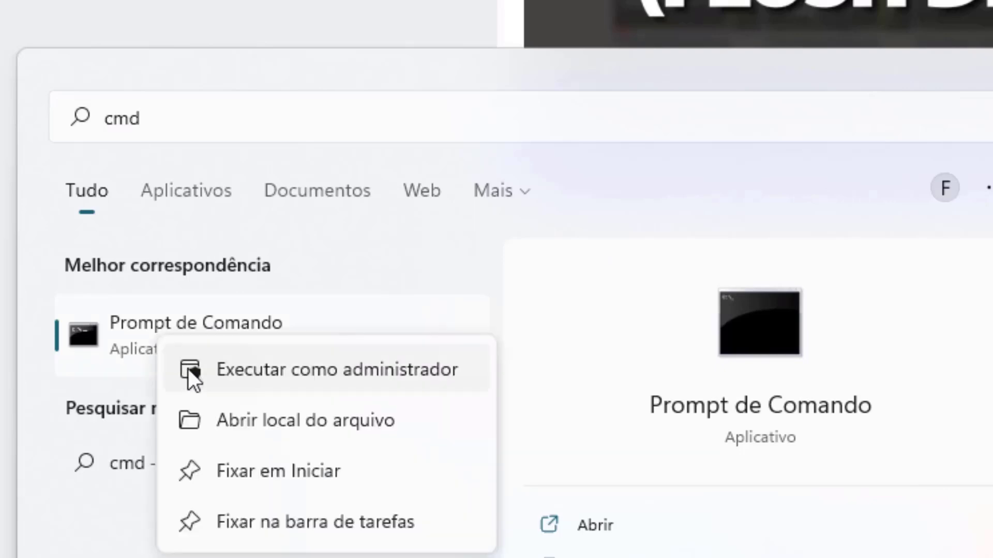
pyautogui.click(265, 370)
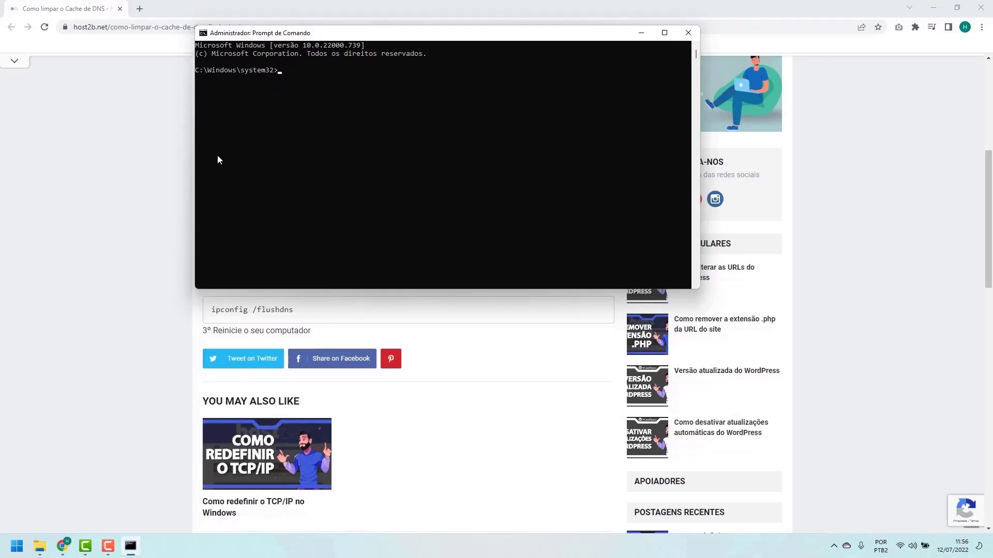
# Flush the DNS cache by running ipconfig /flushdns in the administrator Command Prompt
pyautogui.click(185, 315)
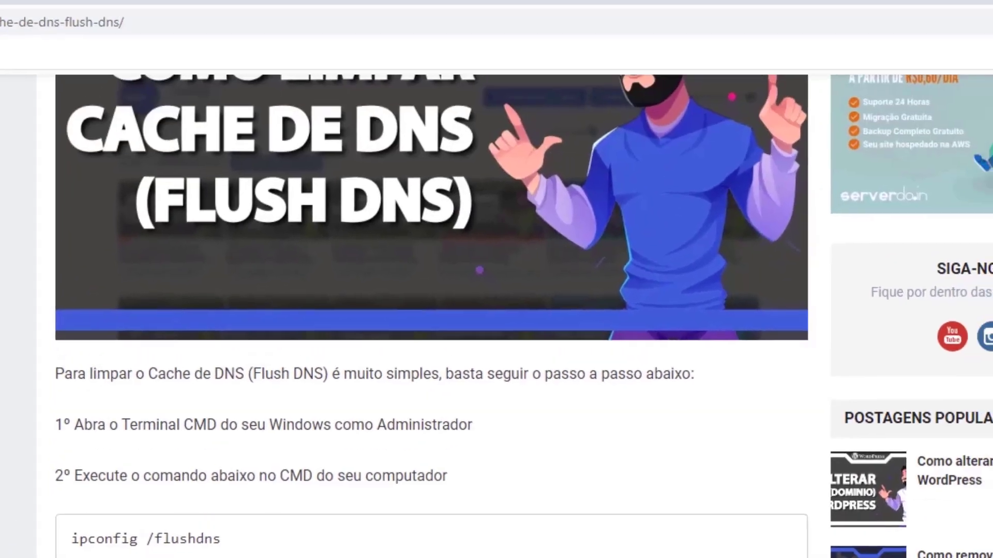
pyautogui.hotkey('alt', 'Tab')
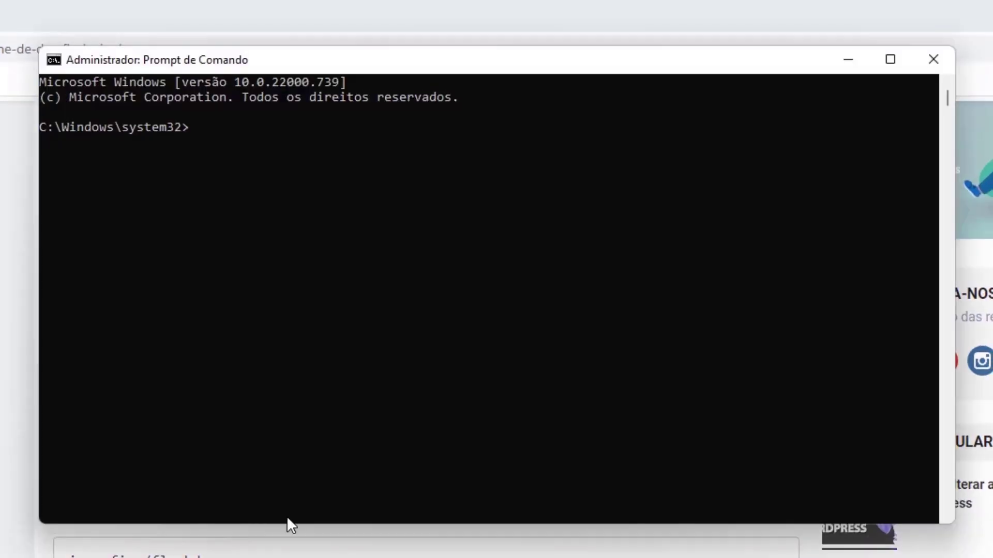
pyautogui.click(335, 387)
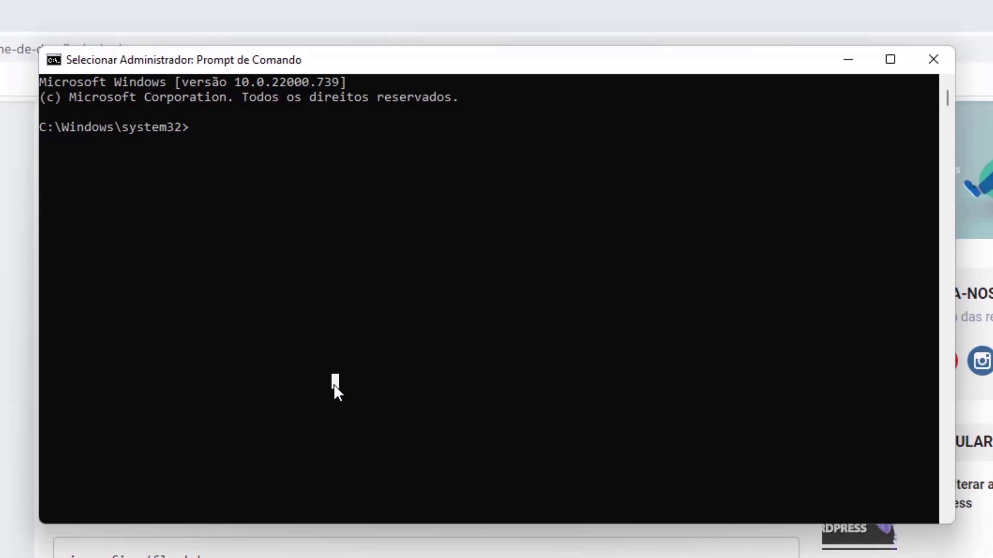
pyautogui.write('ipconfig')
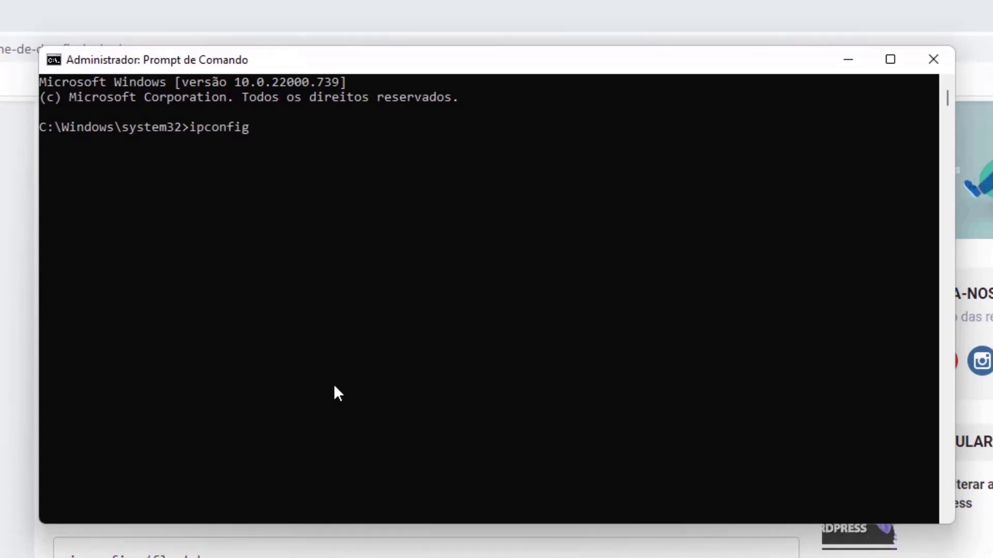
pyautogui.write(' /flushdns')
pyautogui.press('Return')
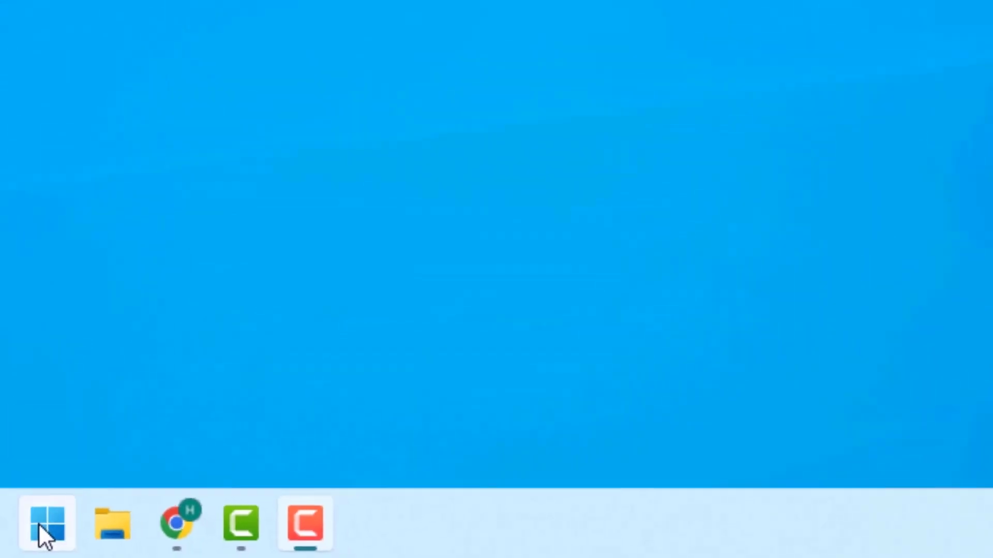
# Search Windows for "painel de controle" and open Central de Rede e Compartilhamento in the Control Panel
pyautogui.click(55, 532)
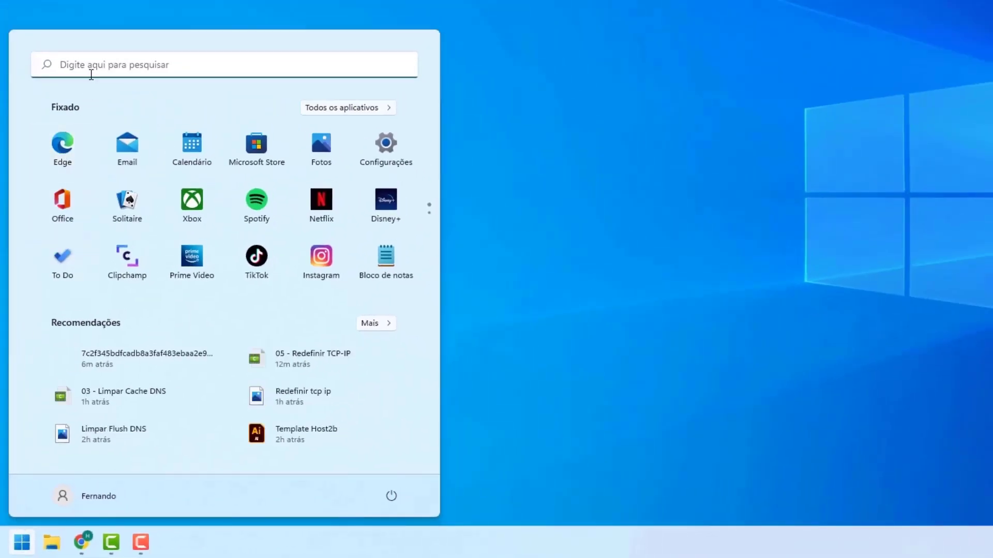
pyautogui.click(58, 67)
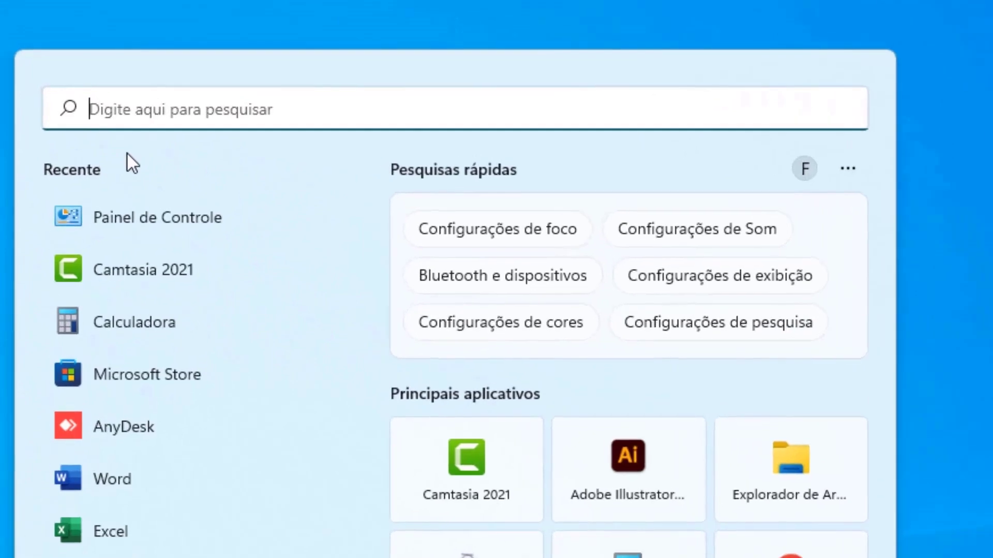
pyautogui.write('painel de controle')
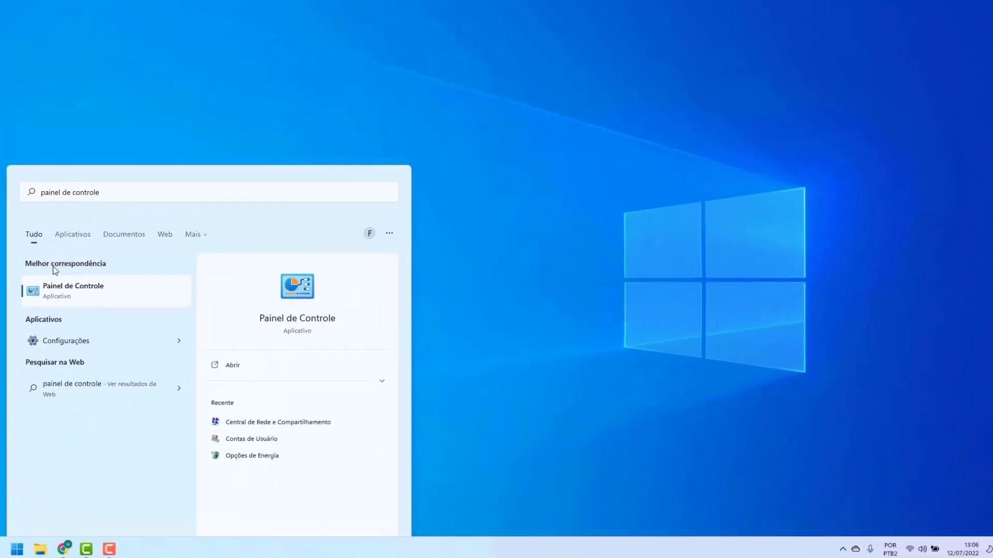
pyautogui.click(115, 300)
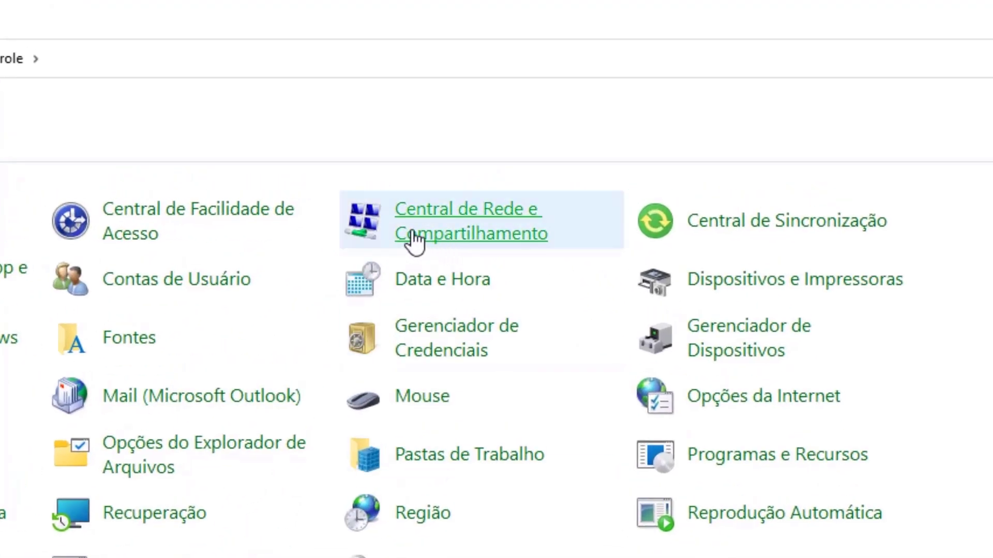
pyautogui.click(453, 233)
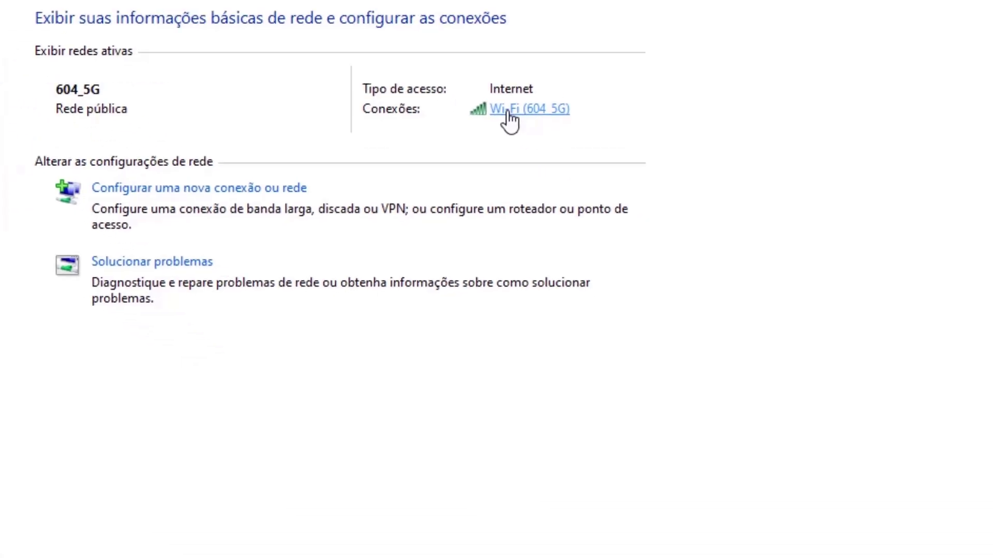
# Open the Protocolo IP Versão 4 (TCP/IPv4) properties of the active Wi-Fi connection
pyautogui.click(619, 190)
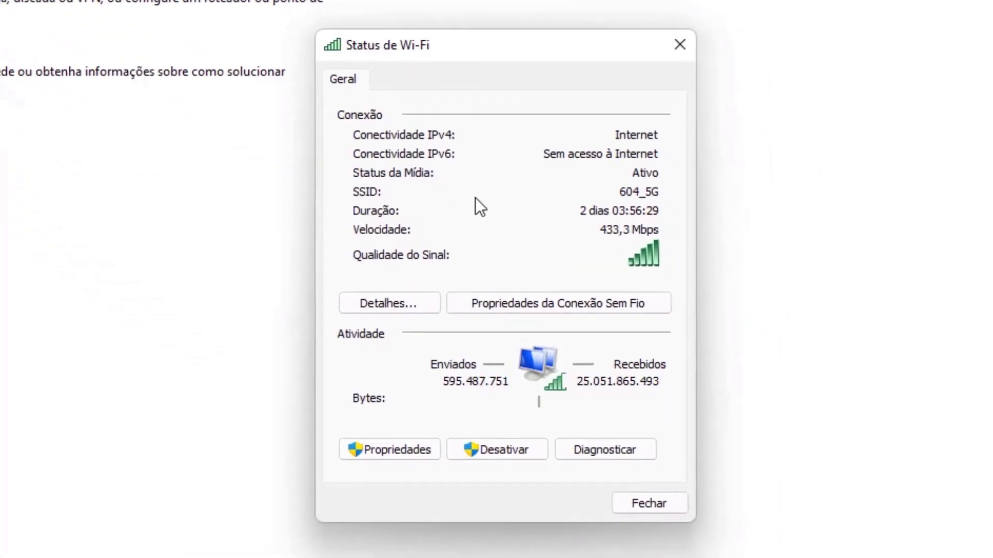
pyautogui.click(387, 453)
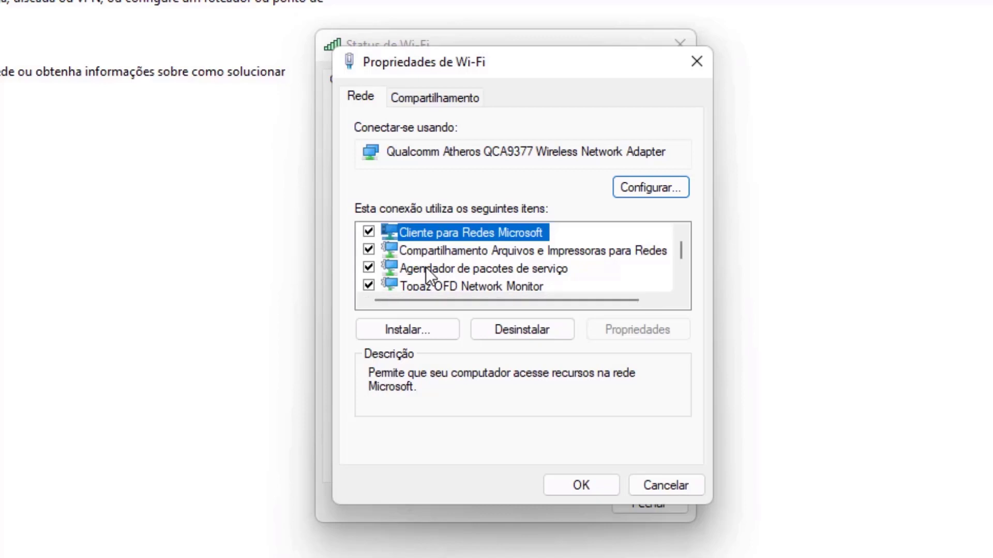
pyautogui.scroll(-1, 473, 233)
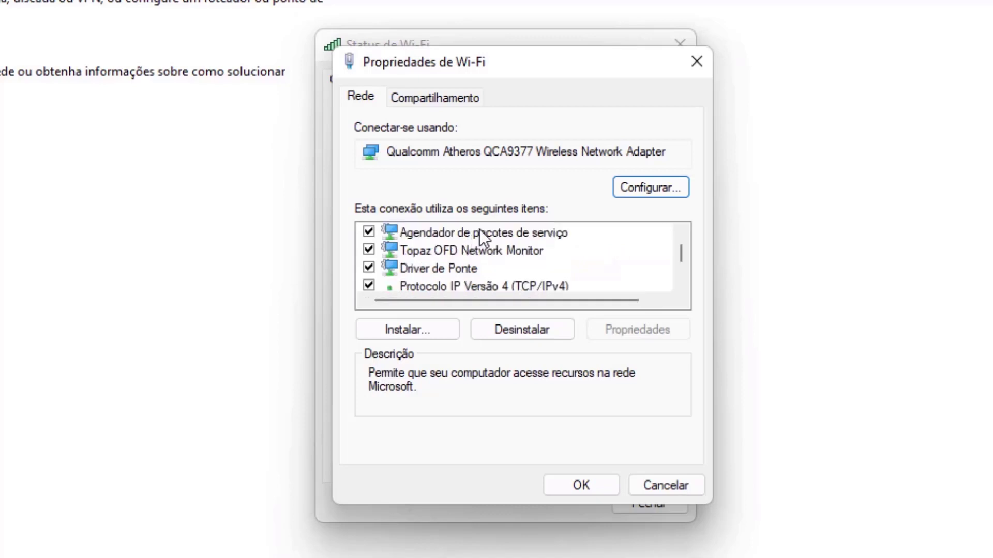
pyautogui.scroll(-1, 479, 231)
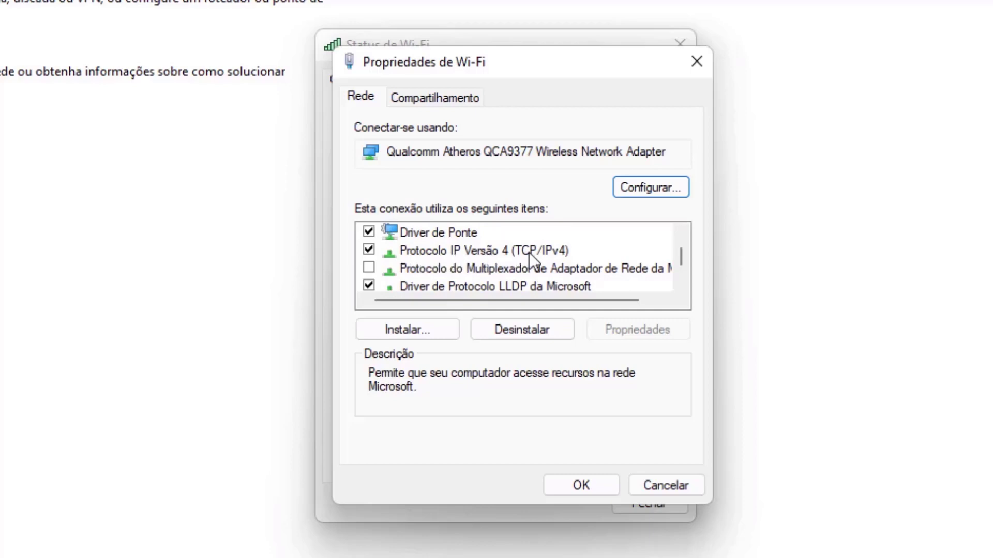
pyautogui.click(473, 251)
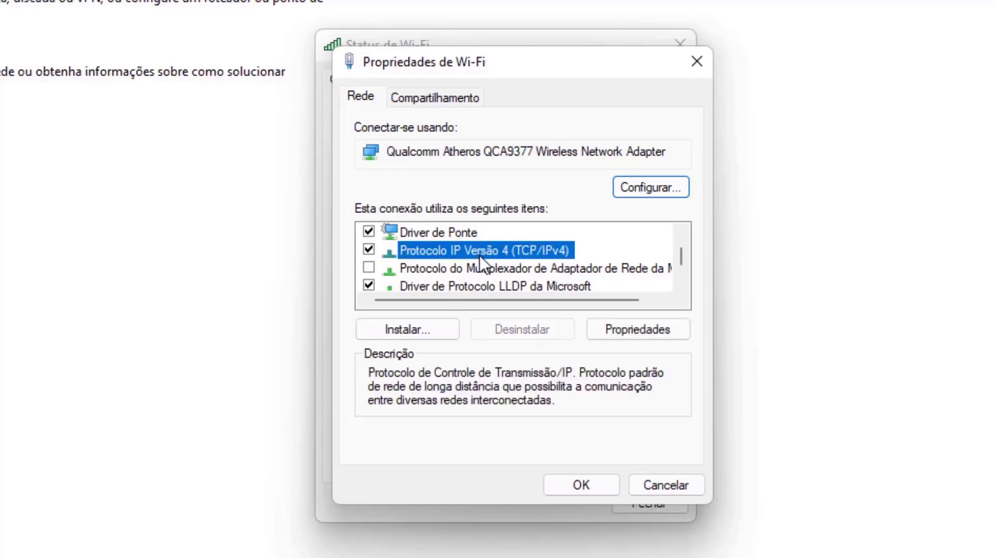
pyautogui.click(623, 336)
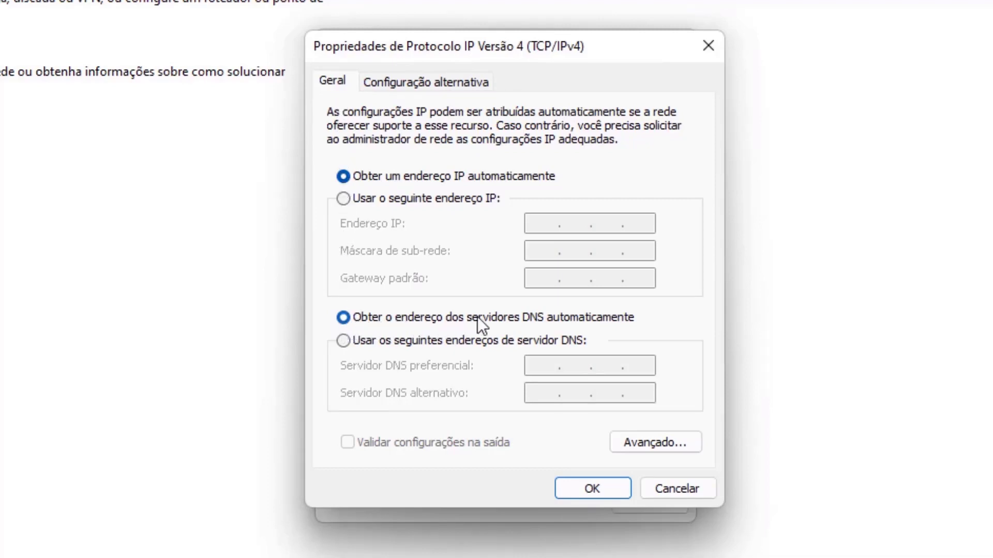
# Use manual DNS servers for the connection, with 8.8.8.8 as preferred and 8.8.4.4 as alternate, and apply them
pyautogui.click(342, 341)
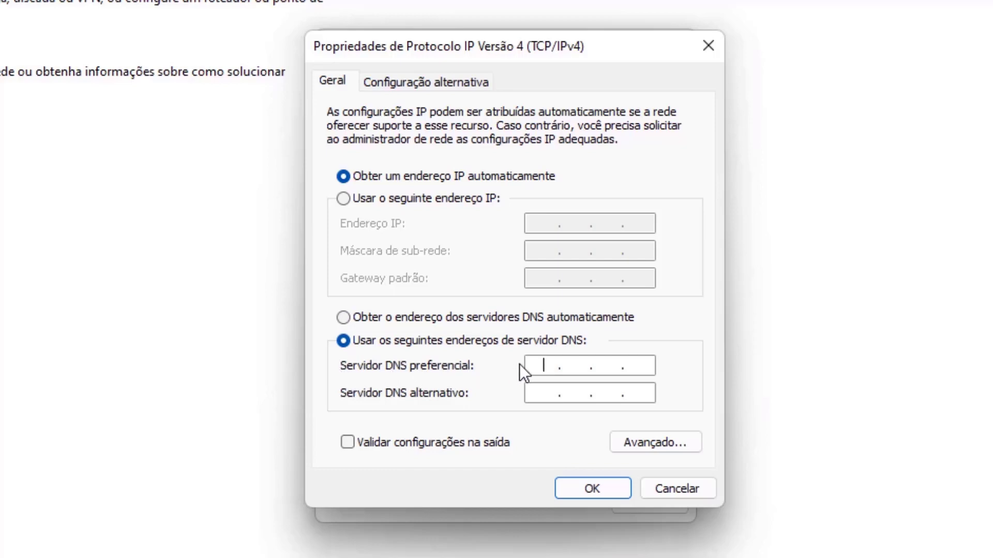
pyautogui.write('8.8.8.8')
pyautogui.click(544, 394)
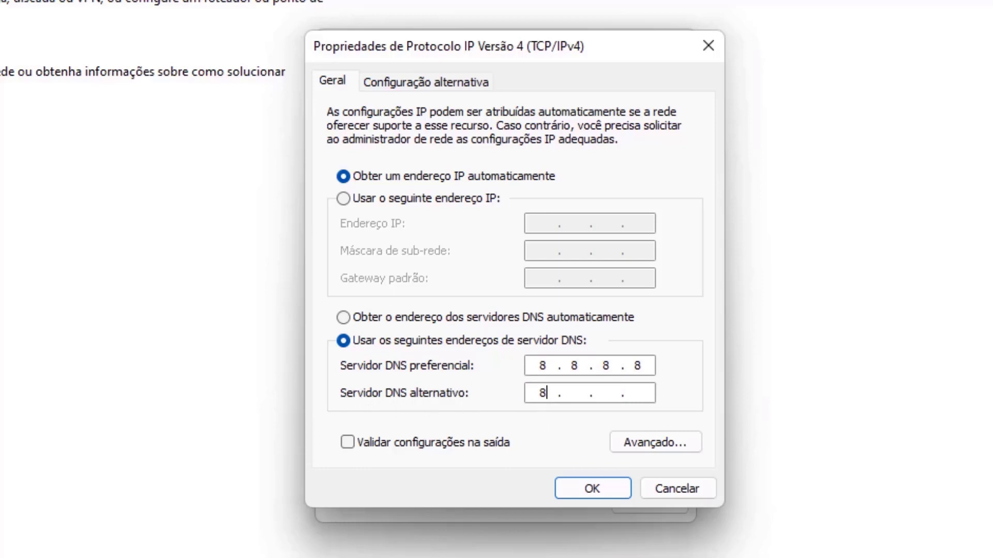
pyautogui.write('8.8.4.4')
pyautogui.click(597, 490)
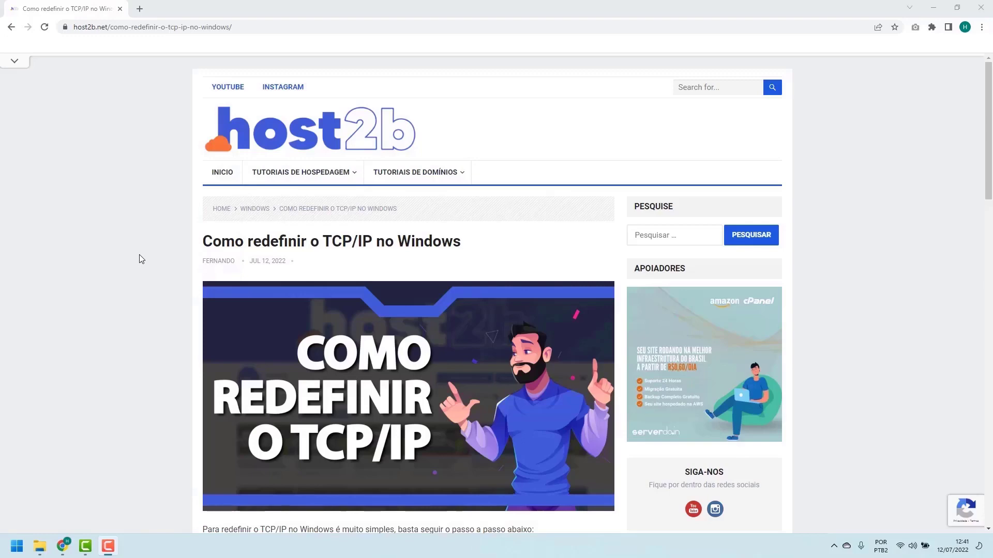
# Search Windows for "cmd" and run Prompt de Comando as administrator
pyautogui.scroll(-5, 143, 259)
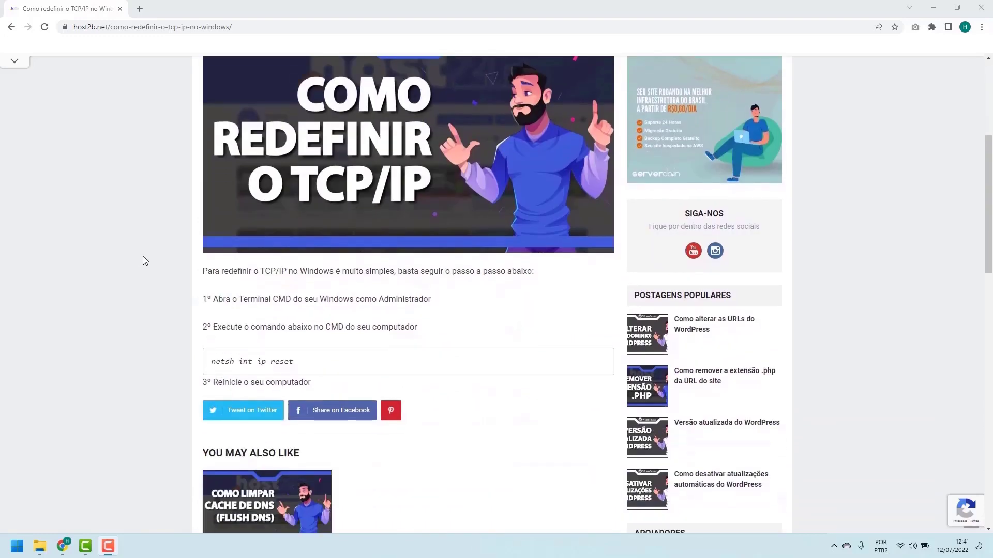
pyautogui.scroll(-1, 145, 260)
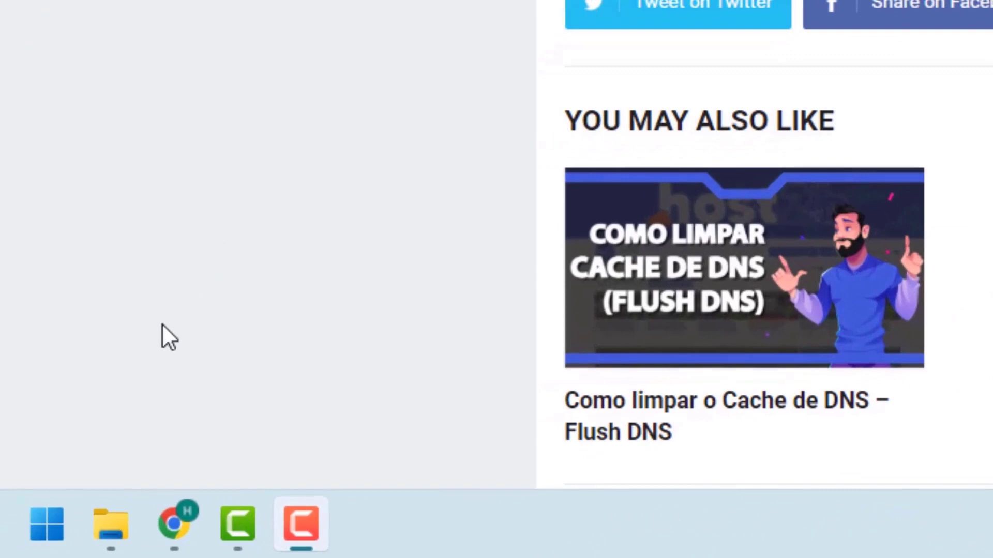
pyautogui.click(47, 524)
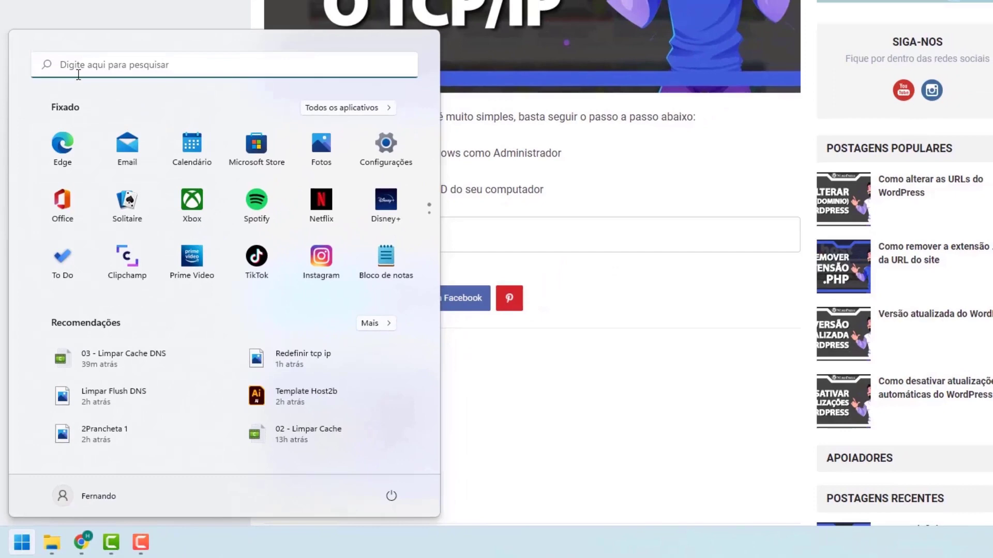
pyautogui.write('cmd')
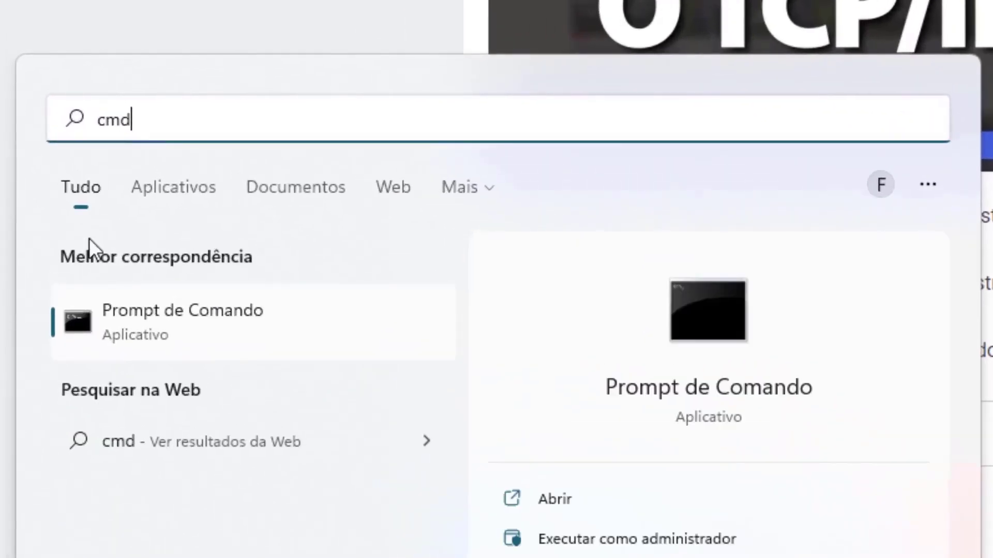
pyautogui.rightClick(148, 314)
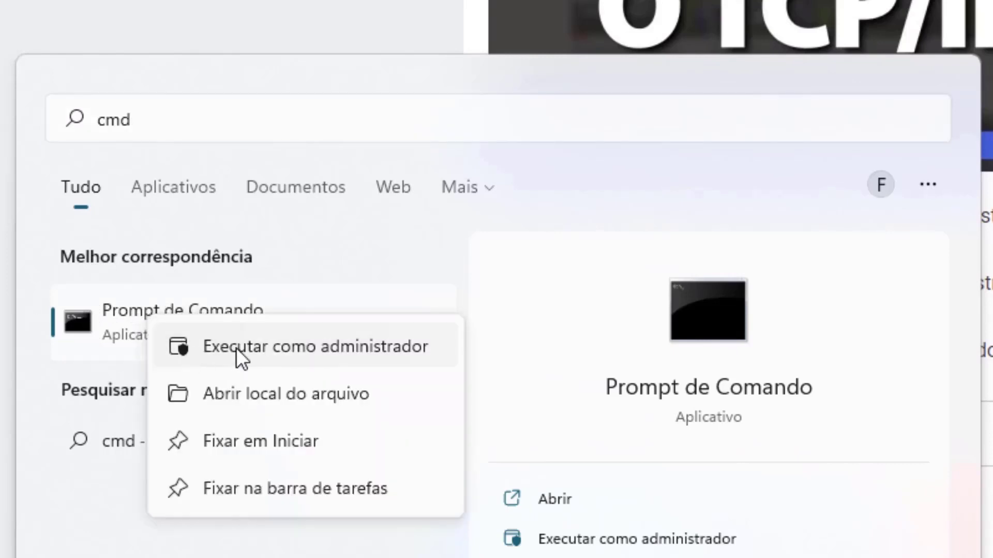
pyautogui.click(283, 347)
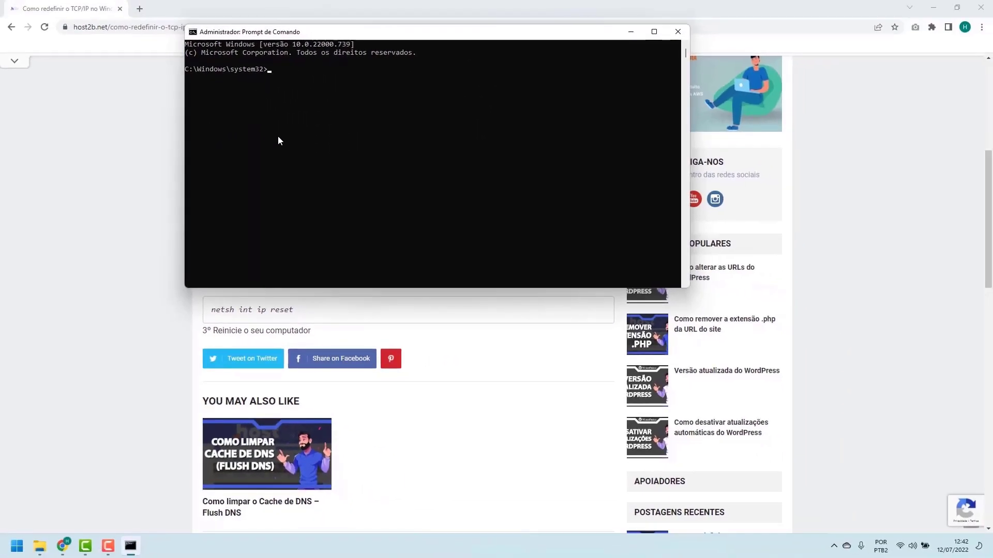
# Check the reset command in the web article and run netsh int ip reset in the administrator Command Prompt
pyautogui.click(153, 226)
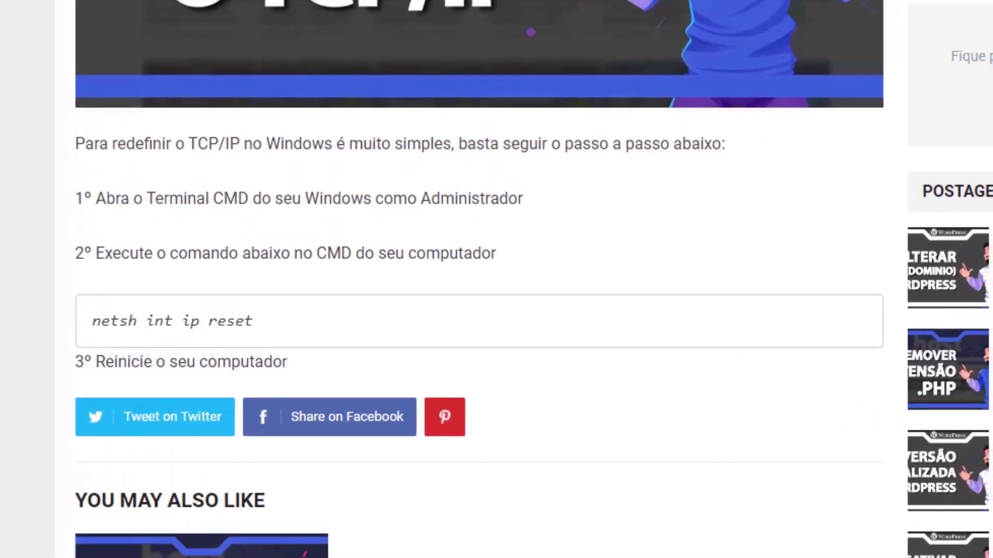
pyautogui.hotkey('alt', 'Tab')
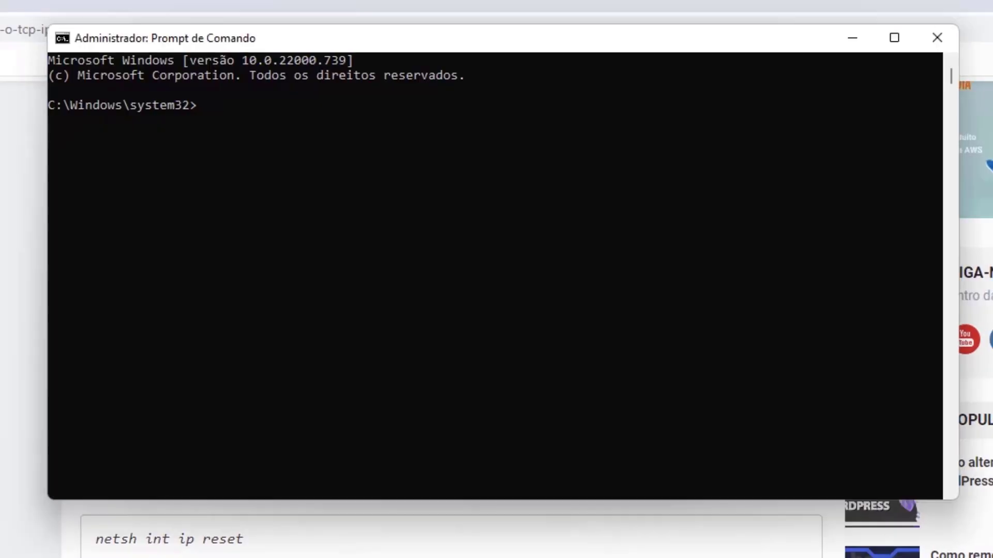
pyautogui.click(447, 384)
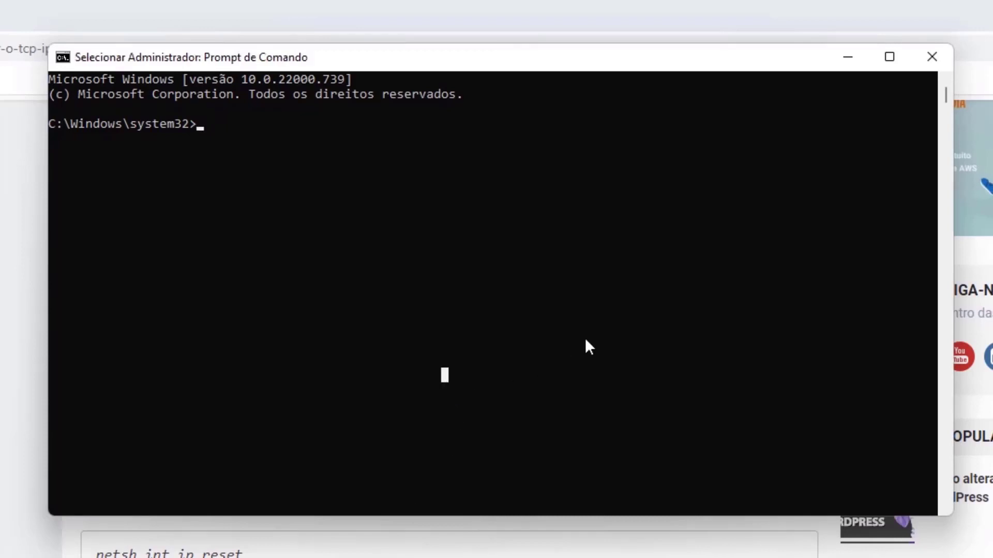
pyautogui.write('netsh ')
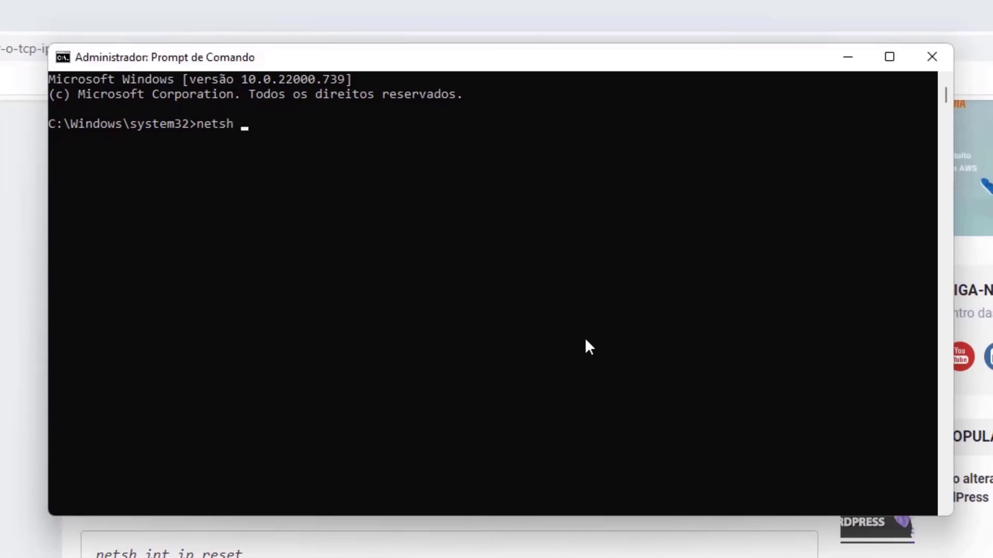
pyautogui.write('int ip reset')
pyautogui.press('Return')
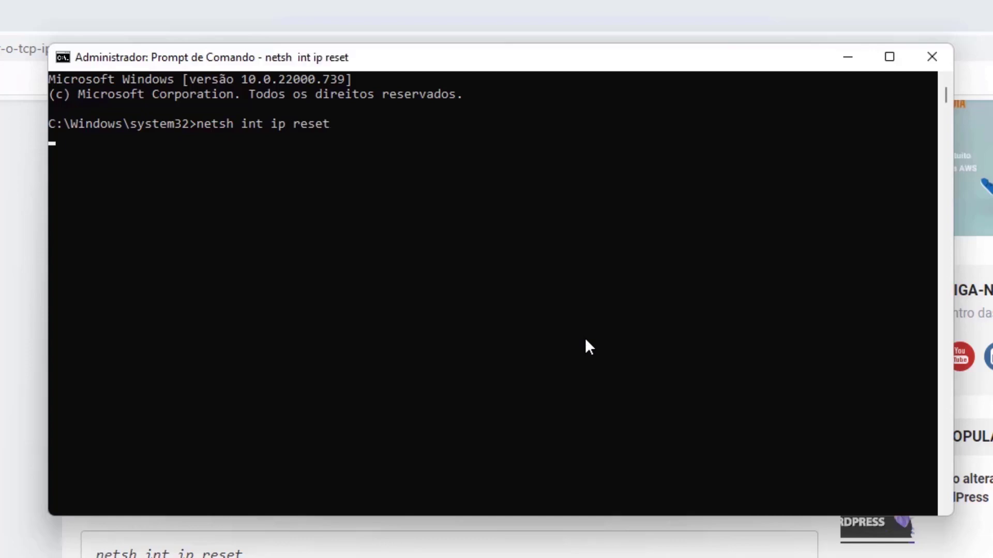